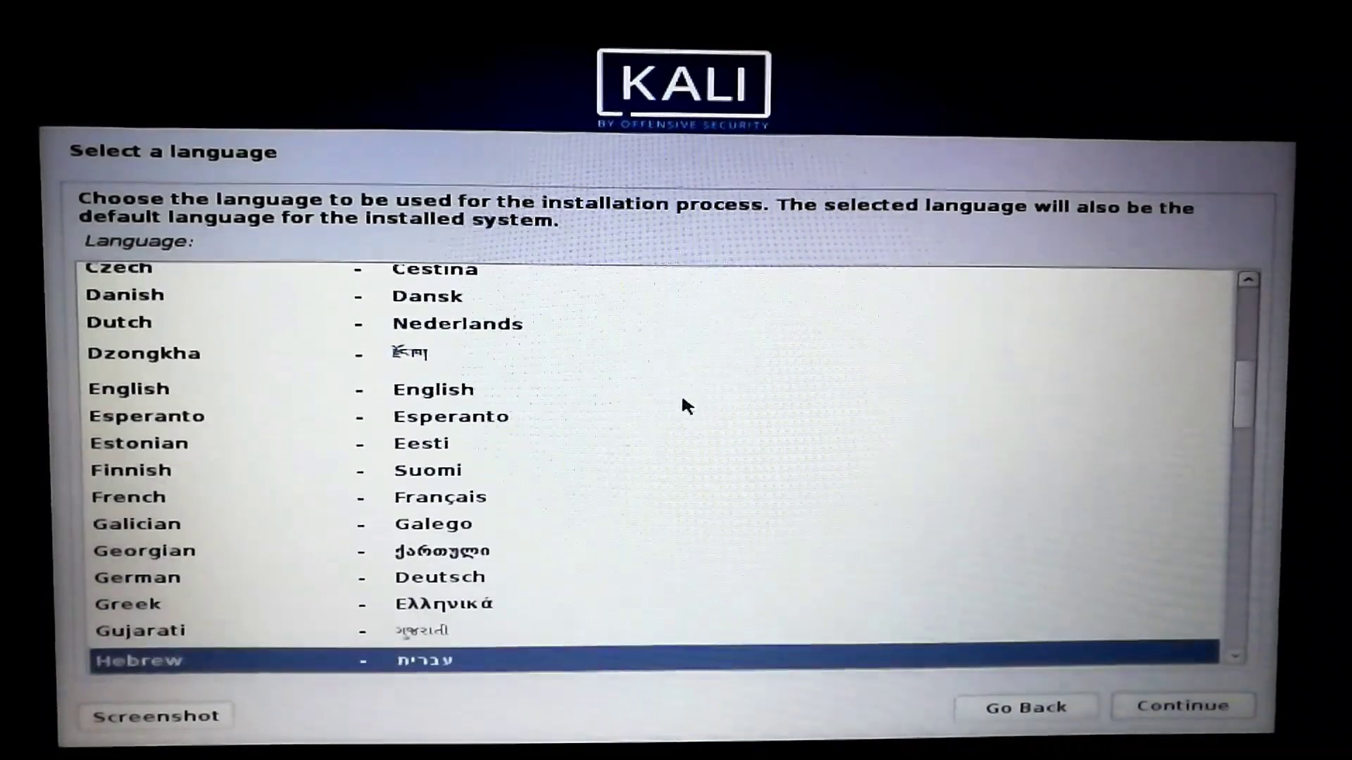
Choose Spanish as the language for the installation process and the installed system.
{"action": "key", "text": "Down"}
{"action": "key", "text": "Down"}
{"action": "key", "text": "Down"}
{"action": "key", "text": "Down"}
{"action": "key", "text": "Down"}
{"action": "key", "text": "Down"}
{"action": "key", "text": "Down"}
{"action": "key", "text": "Down"}
{"action": "key", "text": "Down"}
{"action": "key", "text": "Down"}
{"action": "key", "text": "Down"}
{"action": "key", "text": "Down"}
{"action": "key", "text": "Down"}
{"action": "key", "text": "Down"}
{"action": "key", "text": "Down"}
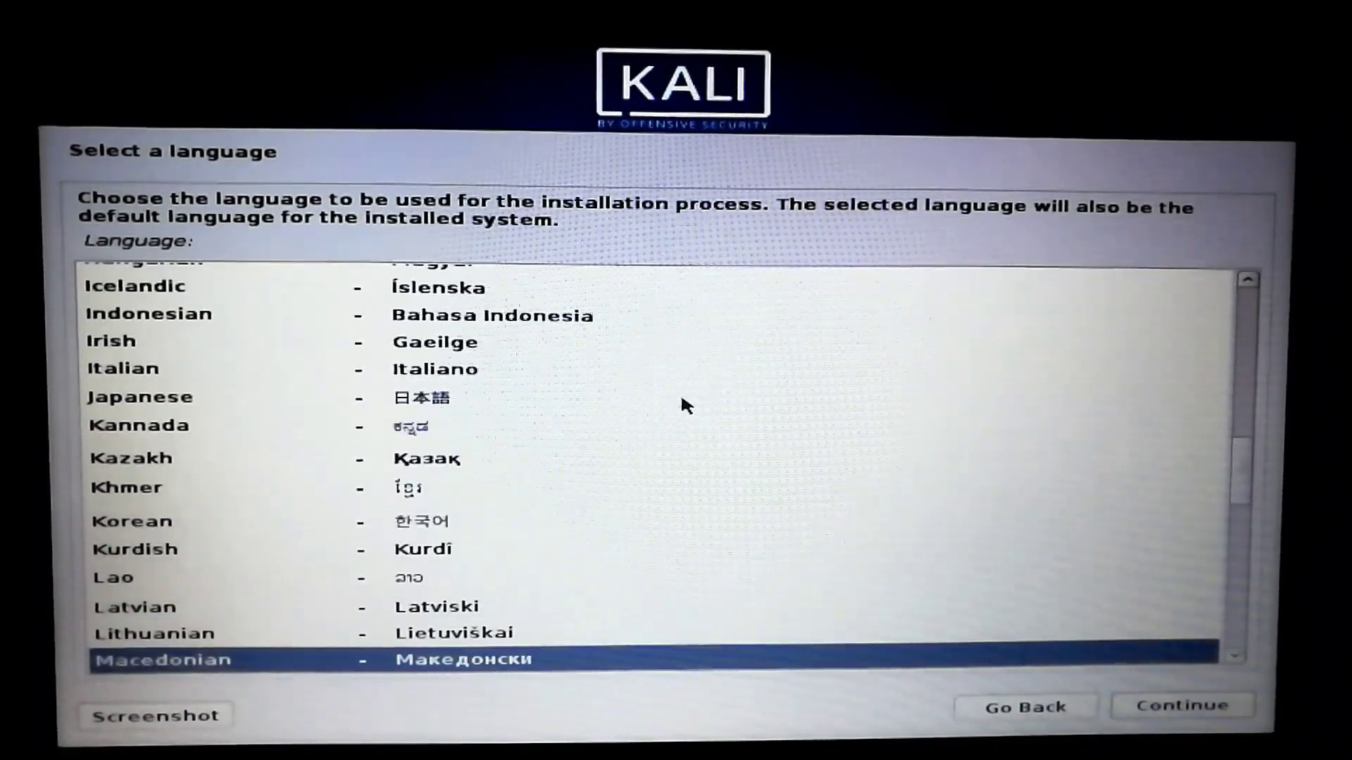
{"action": "key", "text": "Down"}
{"action": "key", "text": "Down"}
{"action": "key", "text": "Down"}
{"action": "key", "text": "Down"}
{"action": "key", "text": "Down"}
{"action": "key", "text": "Down"}
{"action": "key", "text": "Down"}
{"action": "key", "text": "Down"}
{"action": "key", "text": "Down"}
{"action": "key", "text": "Down"}
{"action": "key", "text": "Down"}
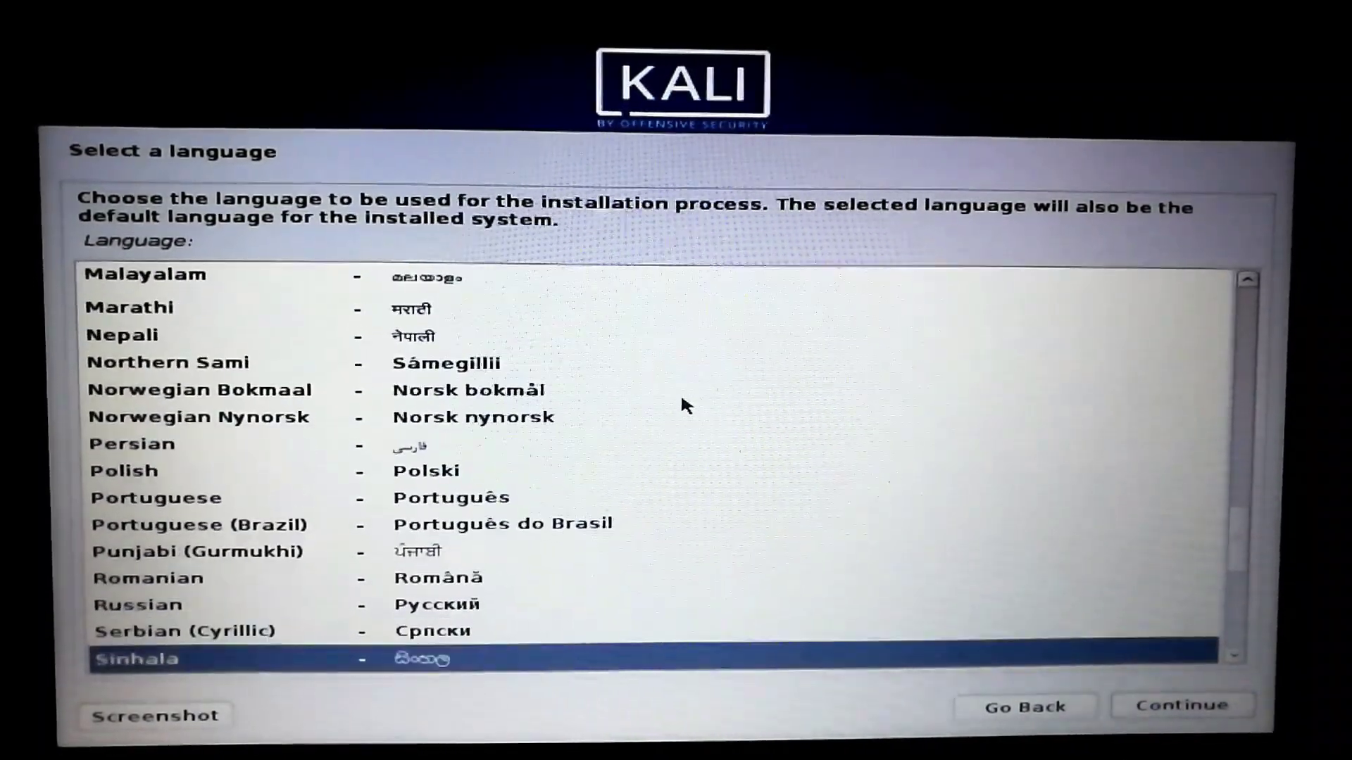
{"action": "key", "text": "Up"}
{"action": "key", "text": "Up"}
{"action": "key", "text": "Up"}
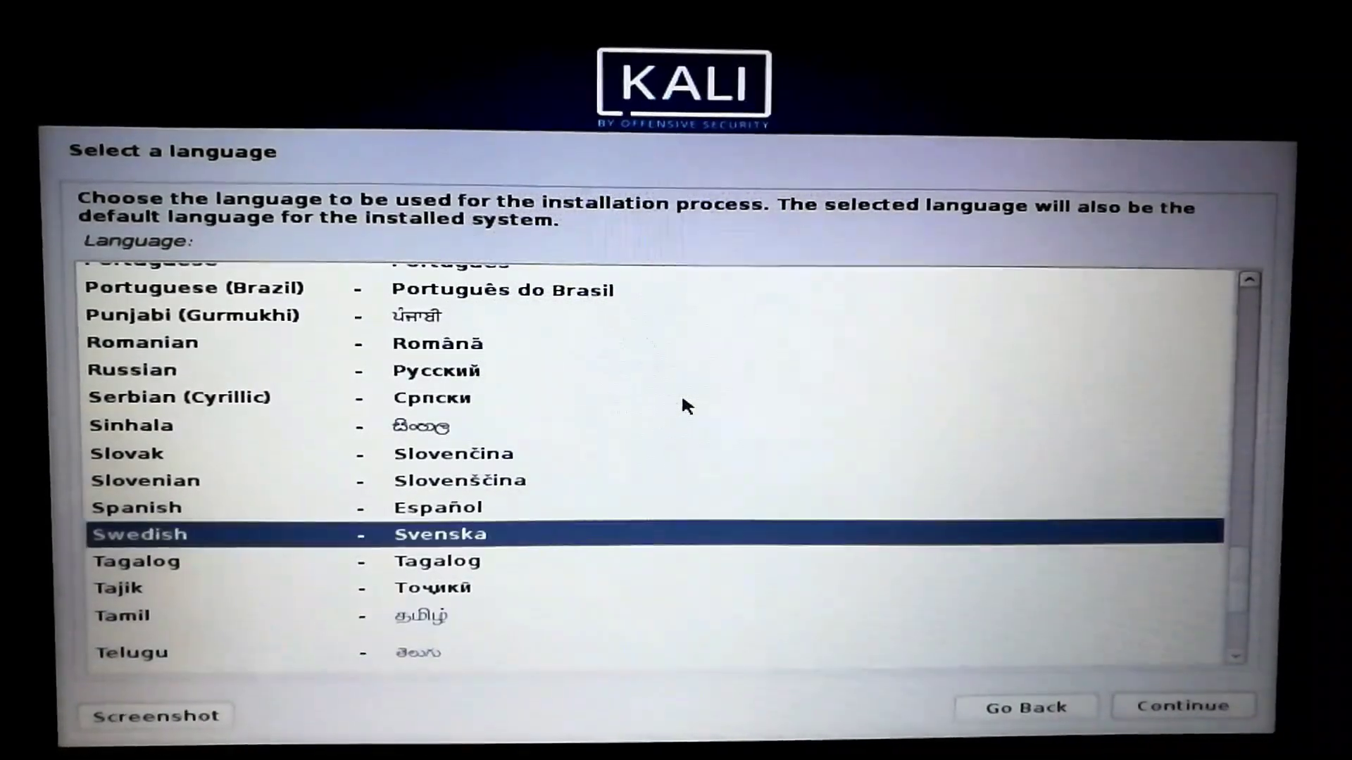
{"action": "key", "text": "Return"}
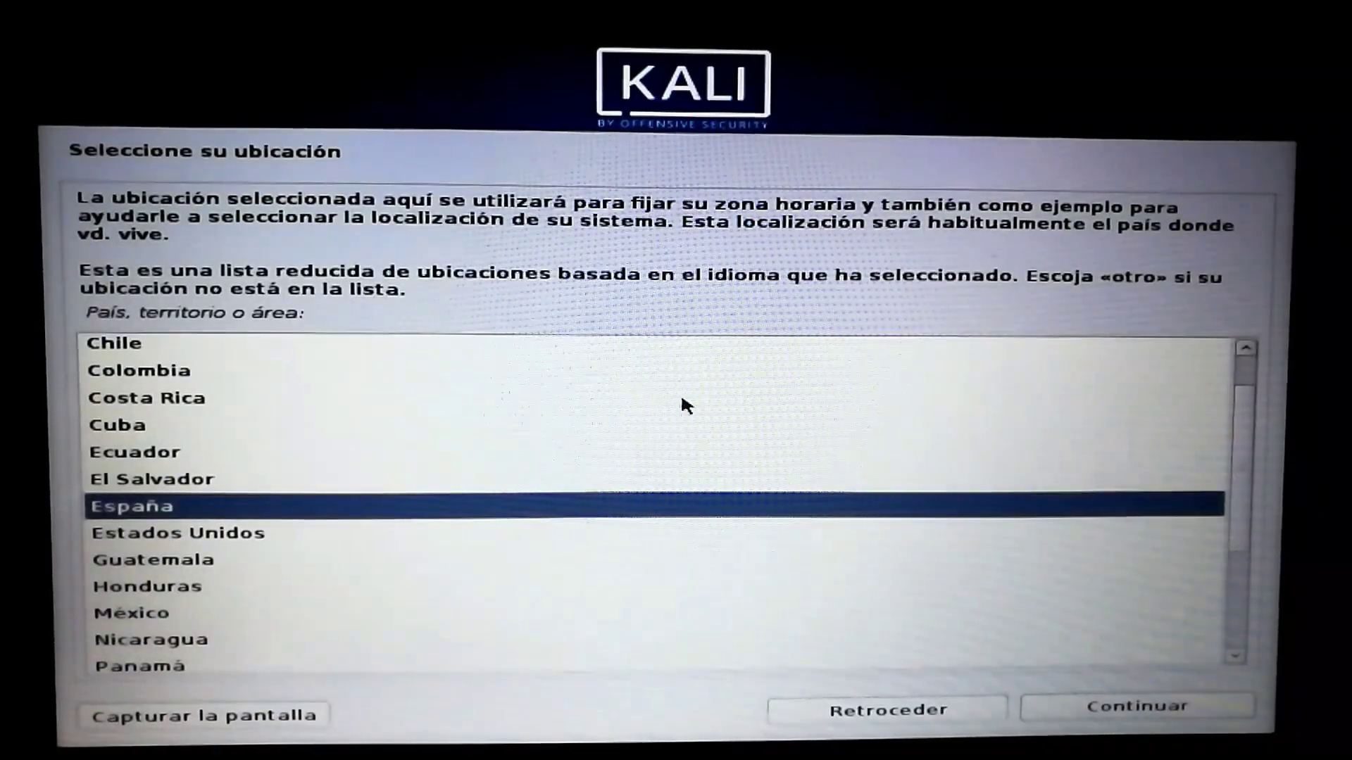
Choose the country for the system's location and accept the Latinoamericano keyboard map.
{"action": "key", "text": "Up"}
{"action": "key", "text": "Up"}
{"action": "key", "text": "Up"}
{"action": "key", "text": "Up"}
{"action": "key", "text": "Return"}
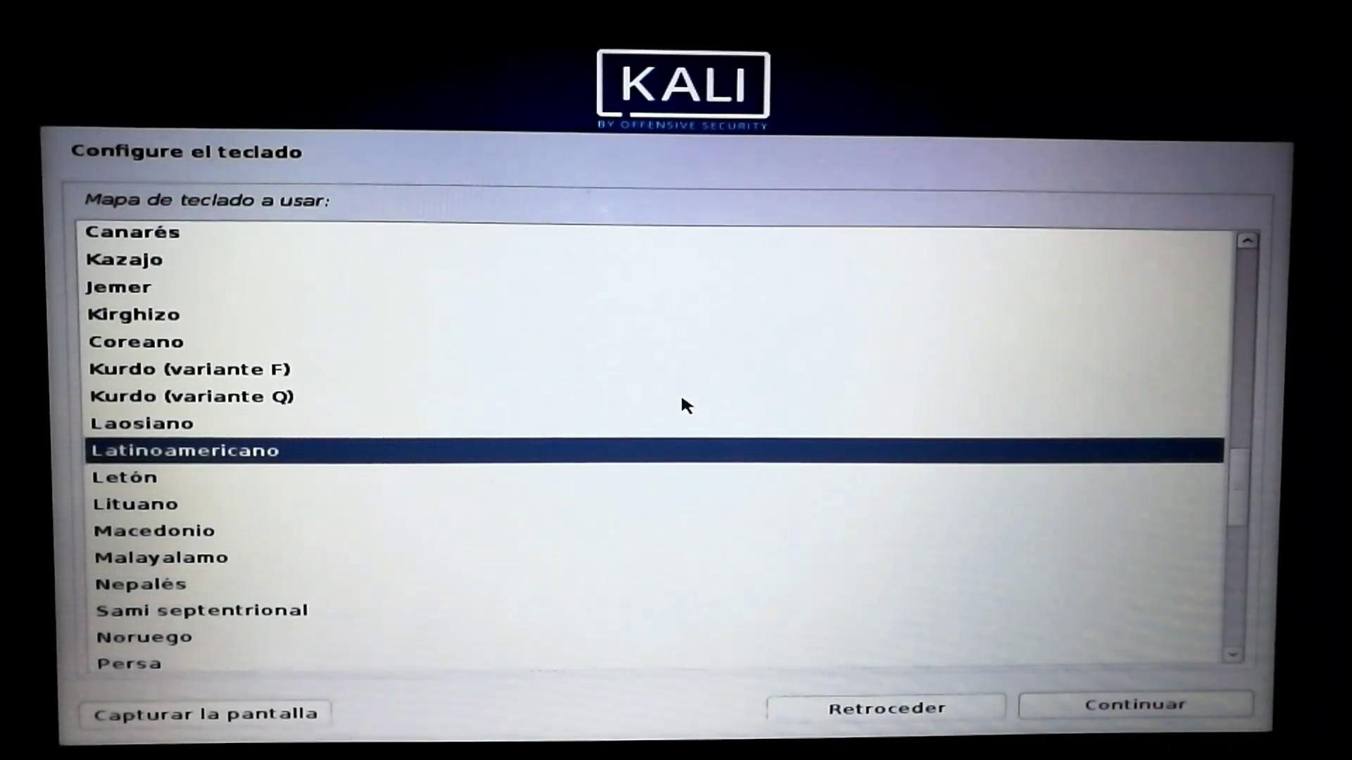
{"action": "key", "text": "Return"}
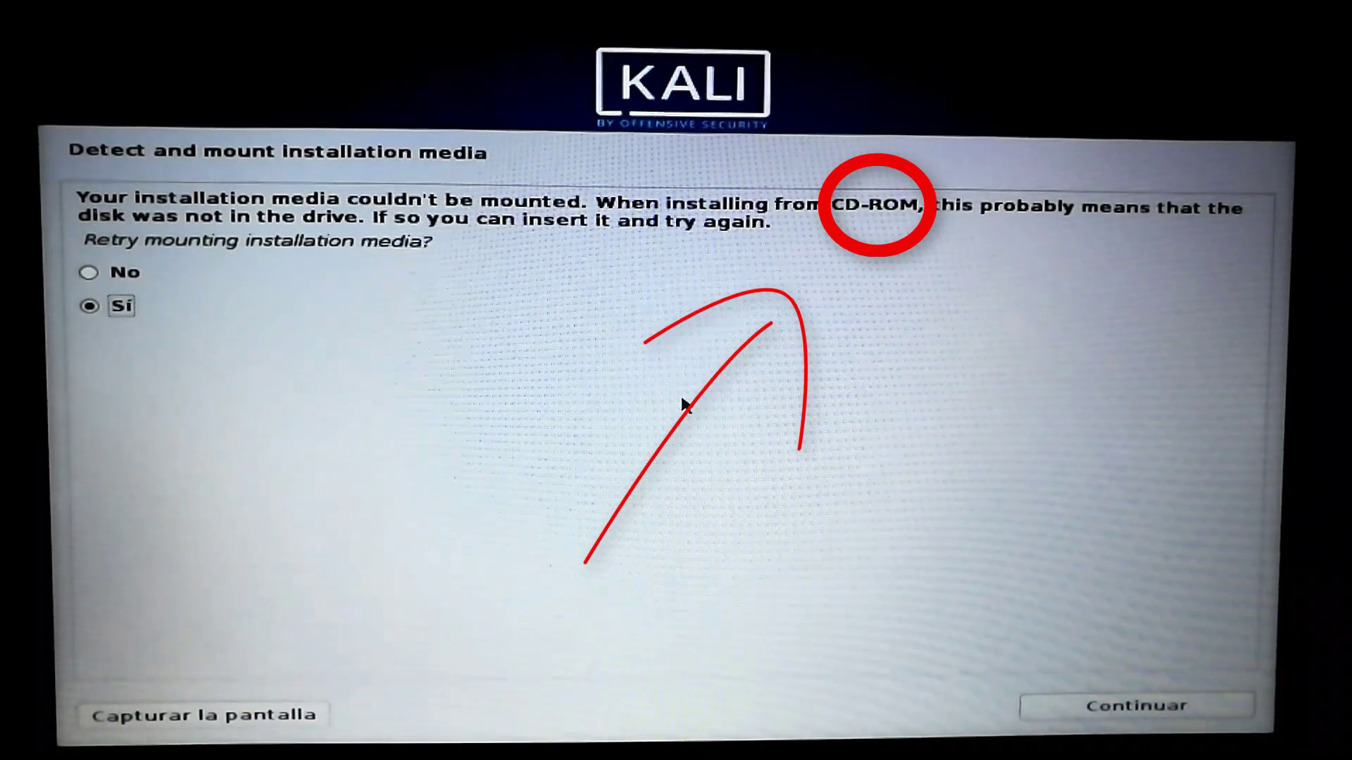
Try to mount the installation media again by answering Sí to the retry question.
{"action": "key", "text": "Return"}
{"action": "key", "text": "Return"}
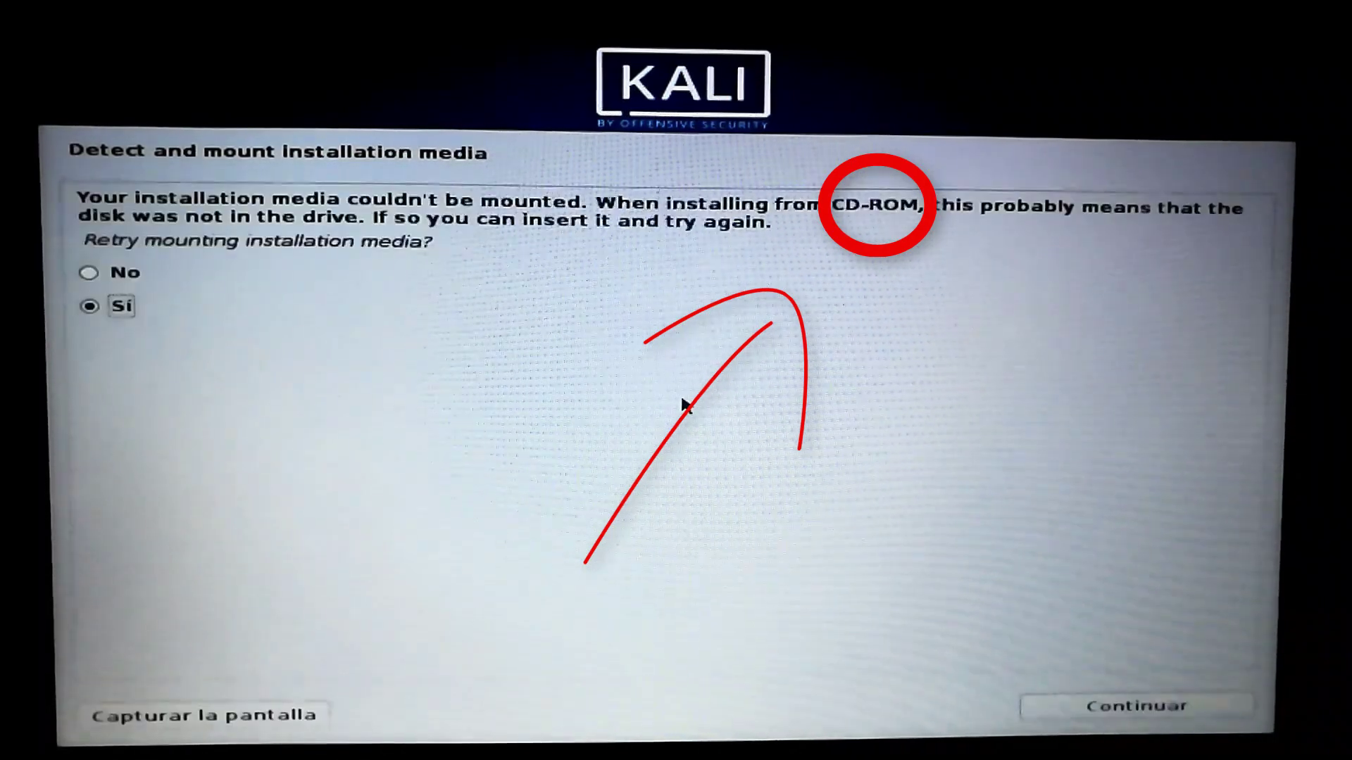
{"action": "key", "text": "Return"}
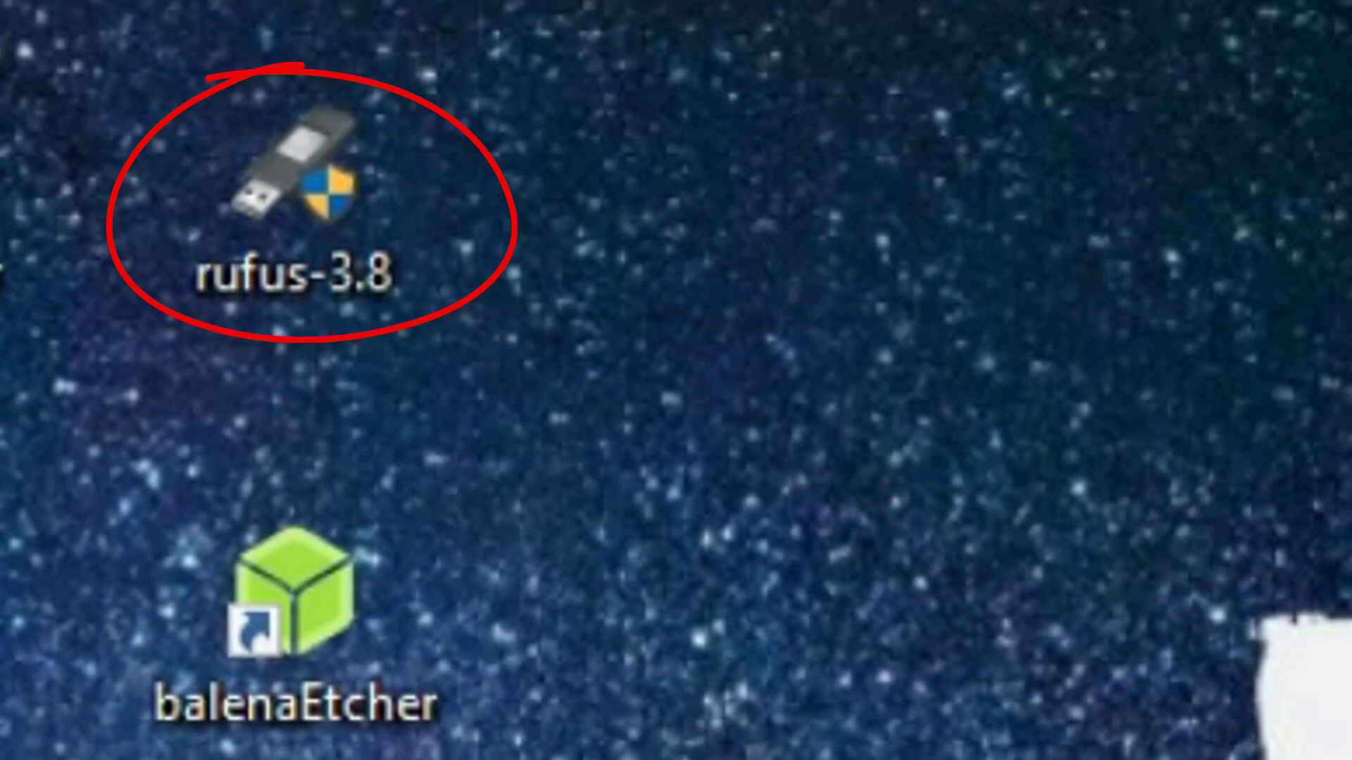
Open Rufus 3.8 and load the kali-linux-2019.4-amd64 ISO from the Descargas folder as the boot image.
{"action": "double_click", "coordinate": [340, 197]}
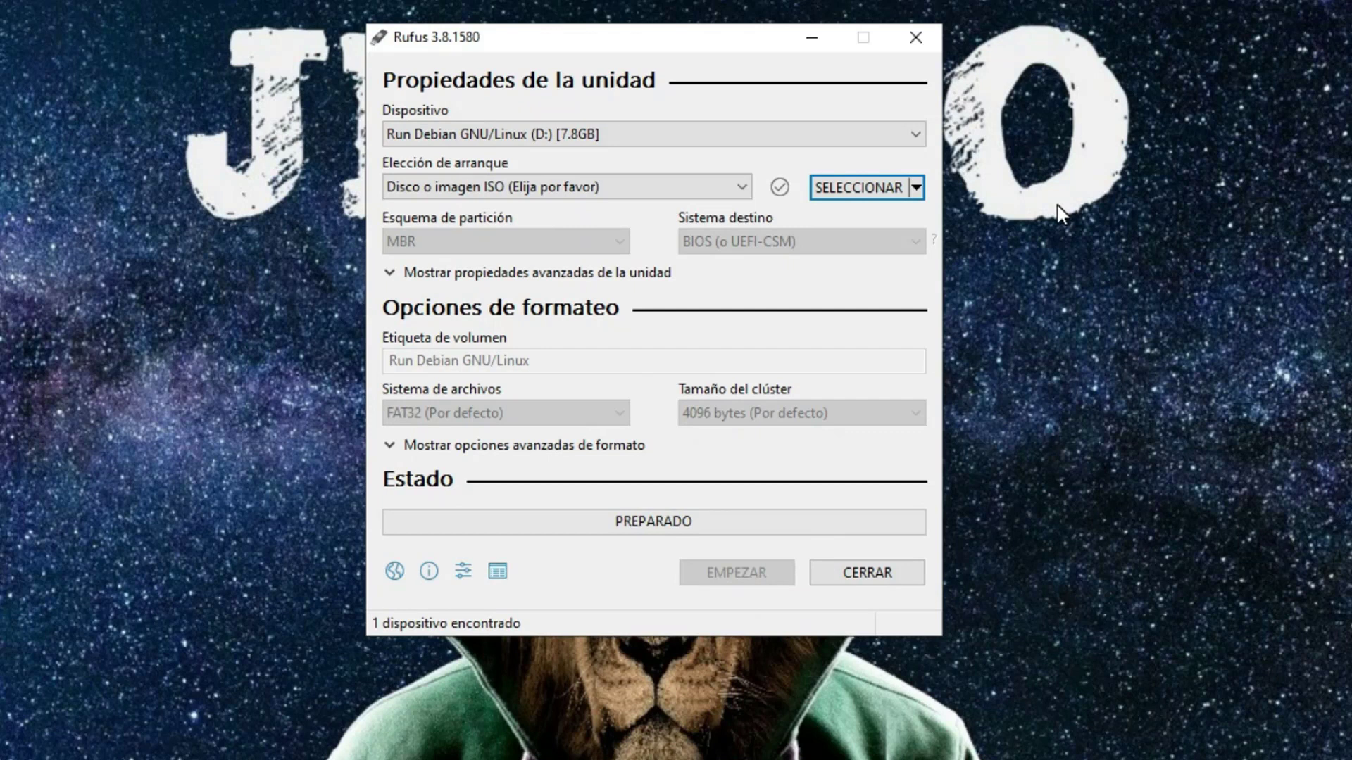
{"action": "left_click", "coordinate": [879, 188]}
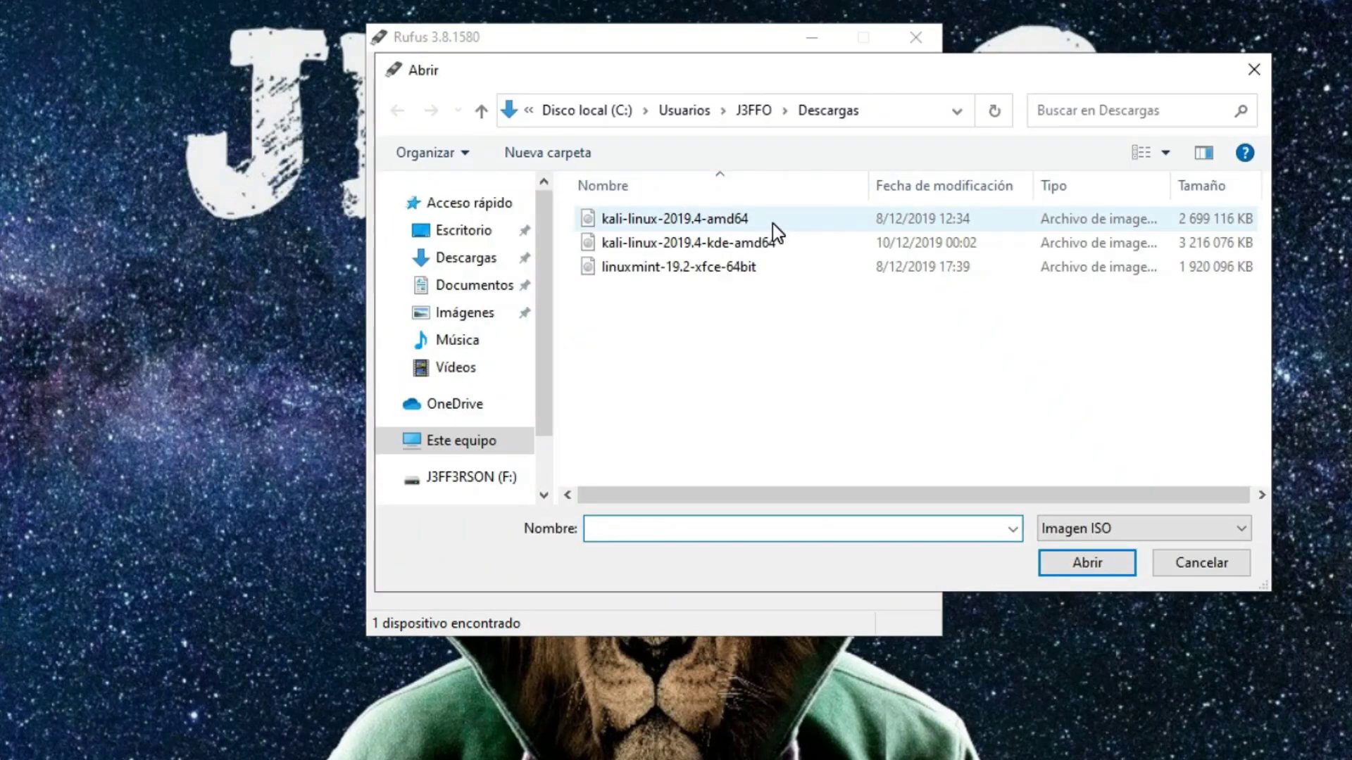
{"action": "left_click_drag", "start_coordinate": [861, 74], "coordinate": [775, 102]}
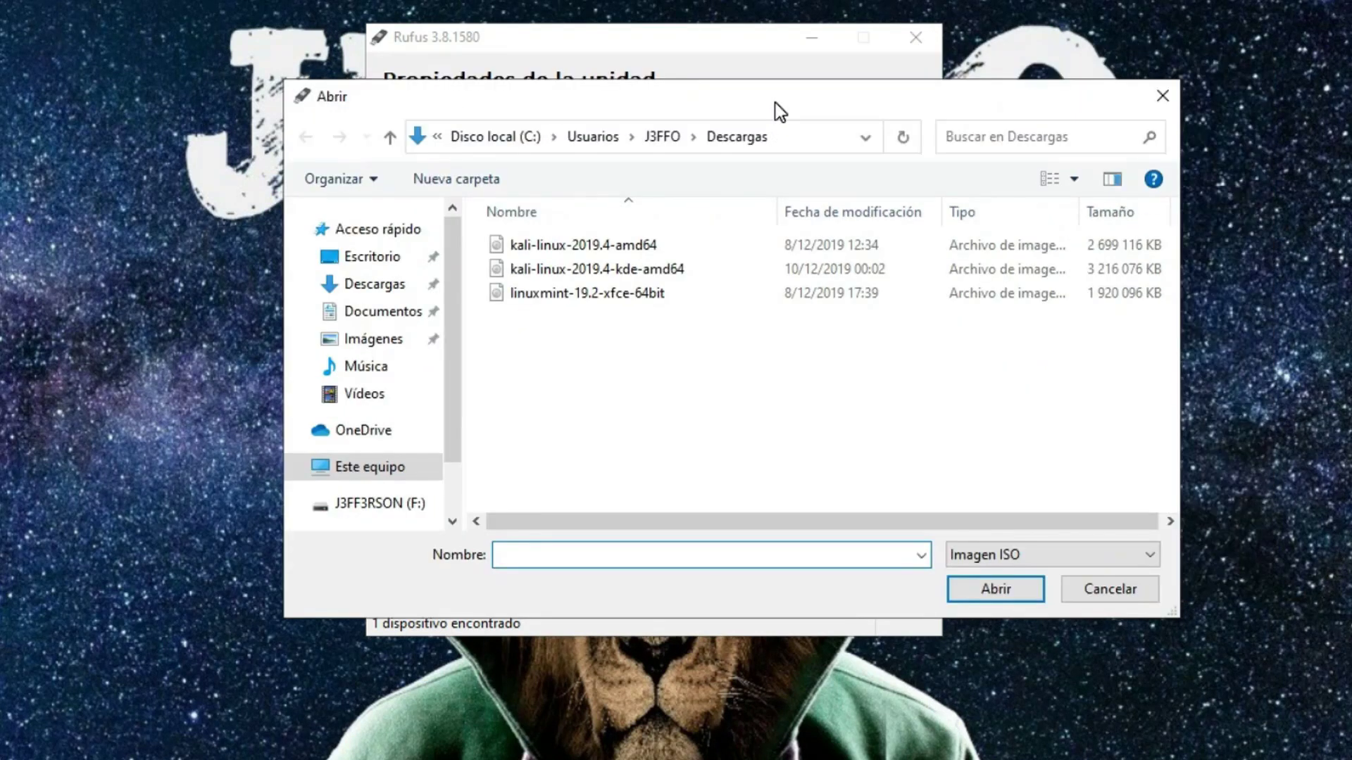
{"action": "left_click", "coordinate": [673, 243]}
{"action": "left_click", "coordinate": [974, 598]}
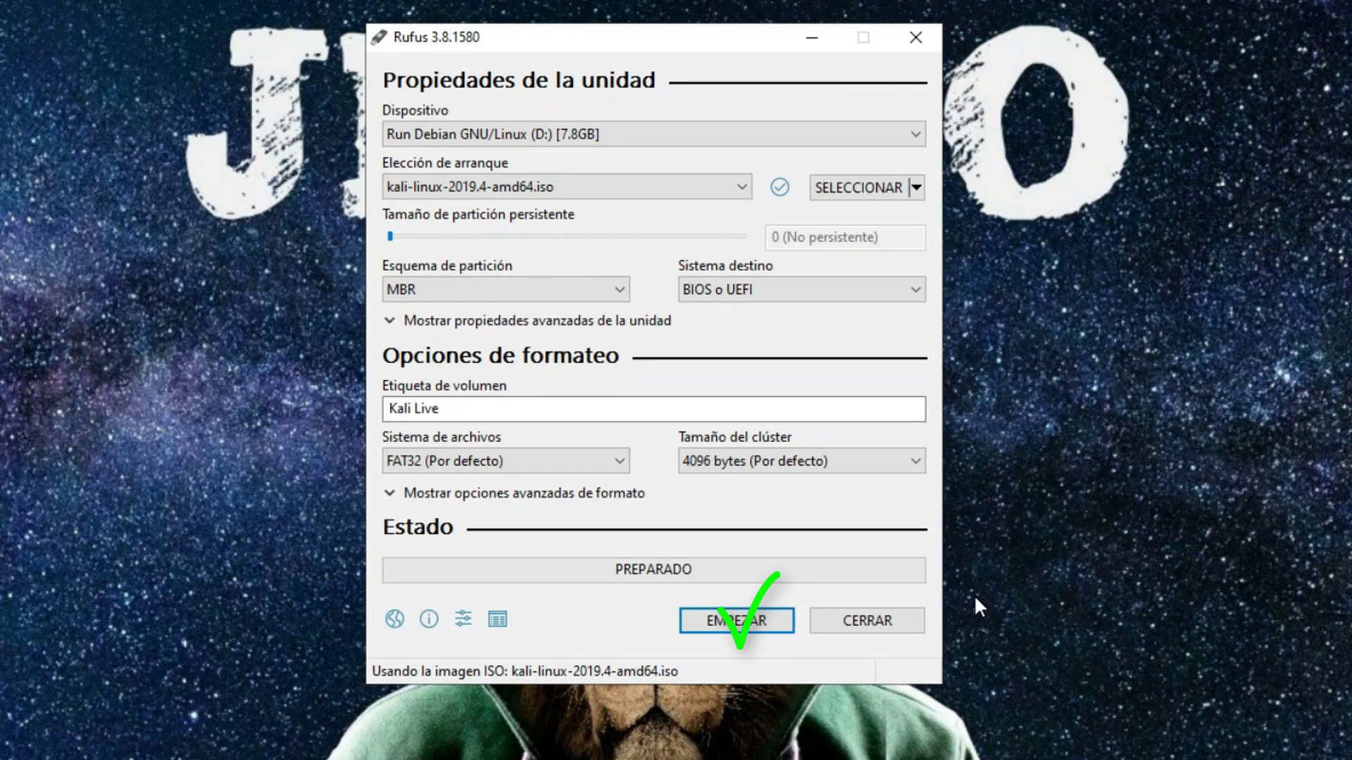
Start writing the Kali image to the USB drive in DD image mode, accepting the Syslinux download and the data erasure.
{"action": "left_click", "coordinate": [750, 632]}
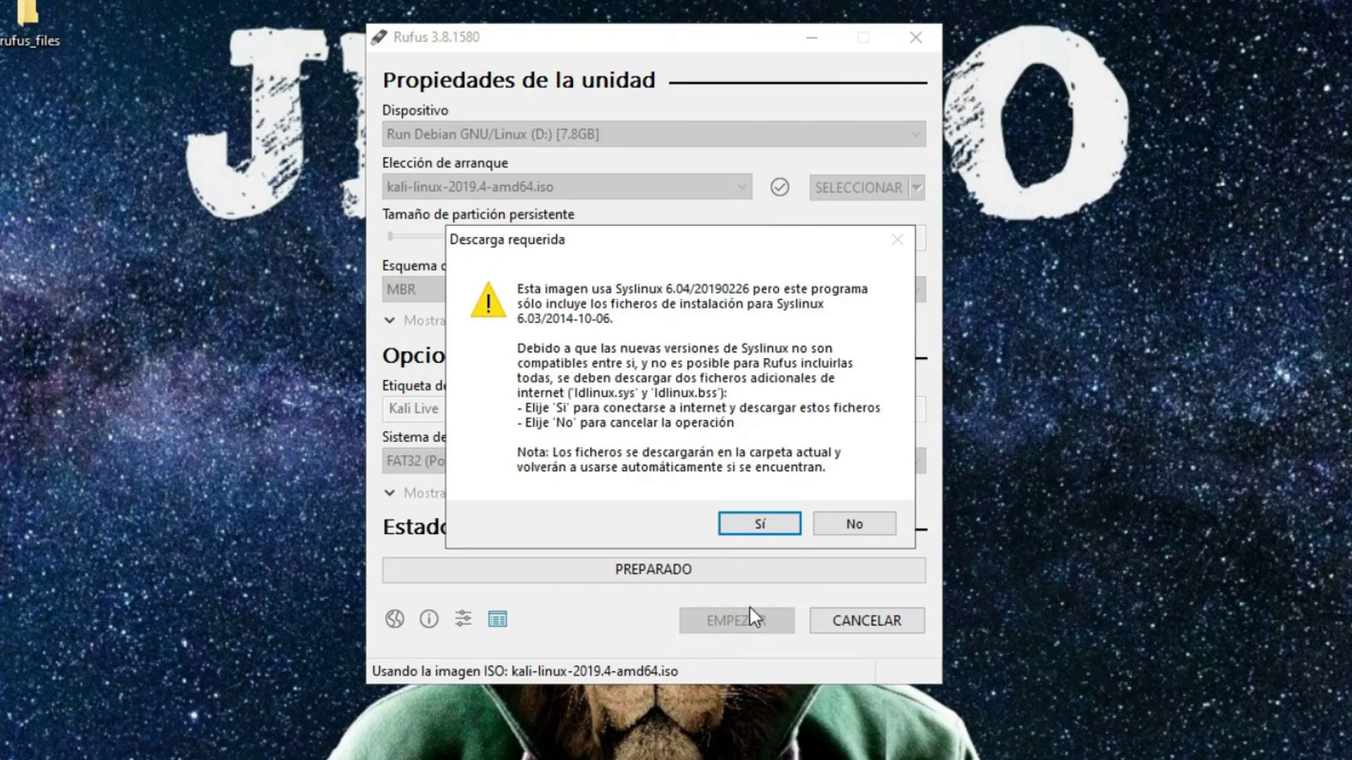
{"action": "left_click", "coordinate": [764, 523]}
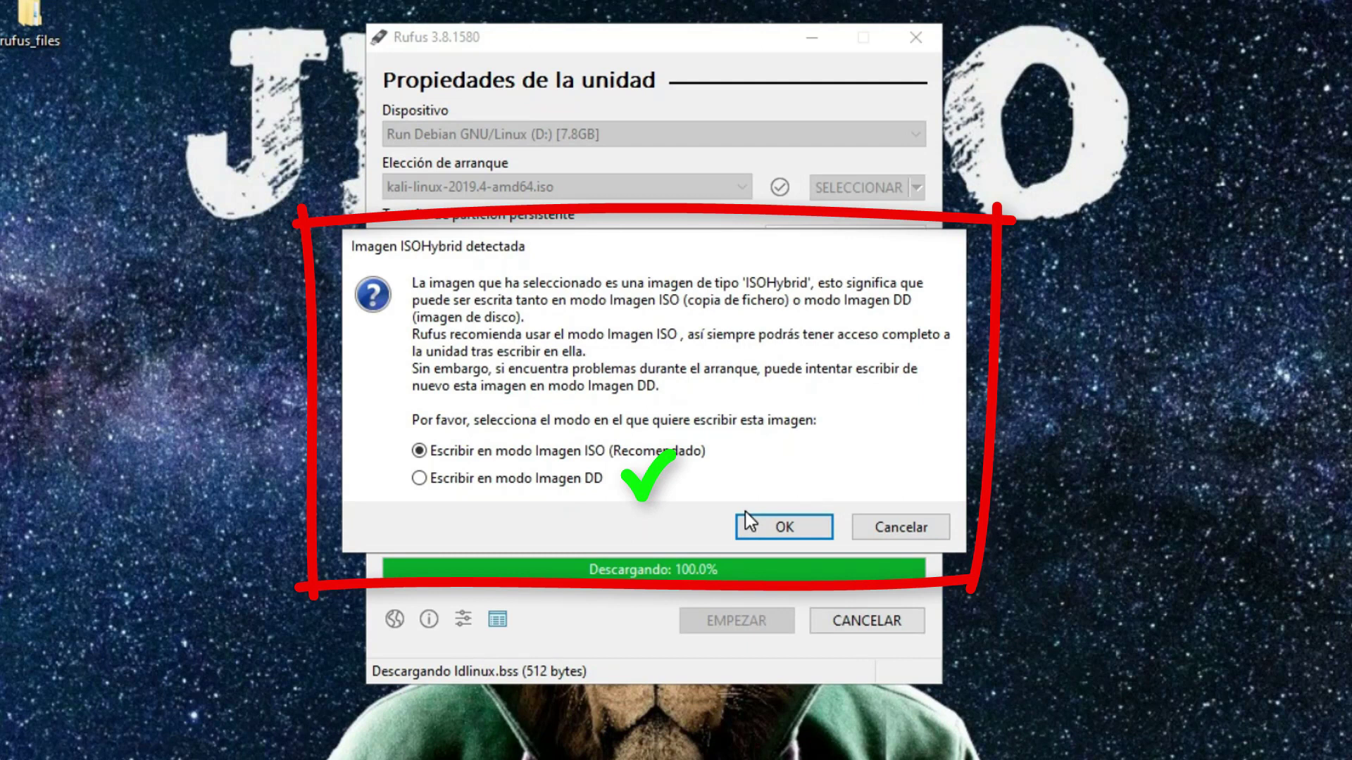
{"action": "left_click", "coordinate": [438, 481]}
{"action": "left_click", "coordinate": [760, 525]}
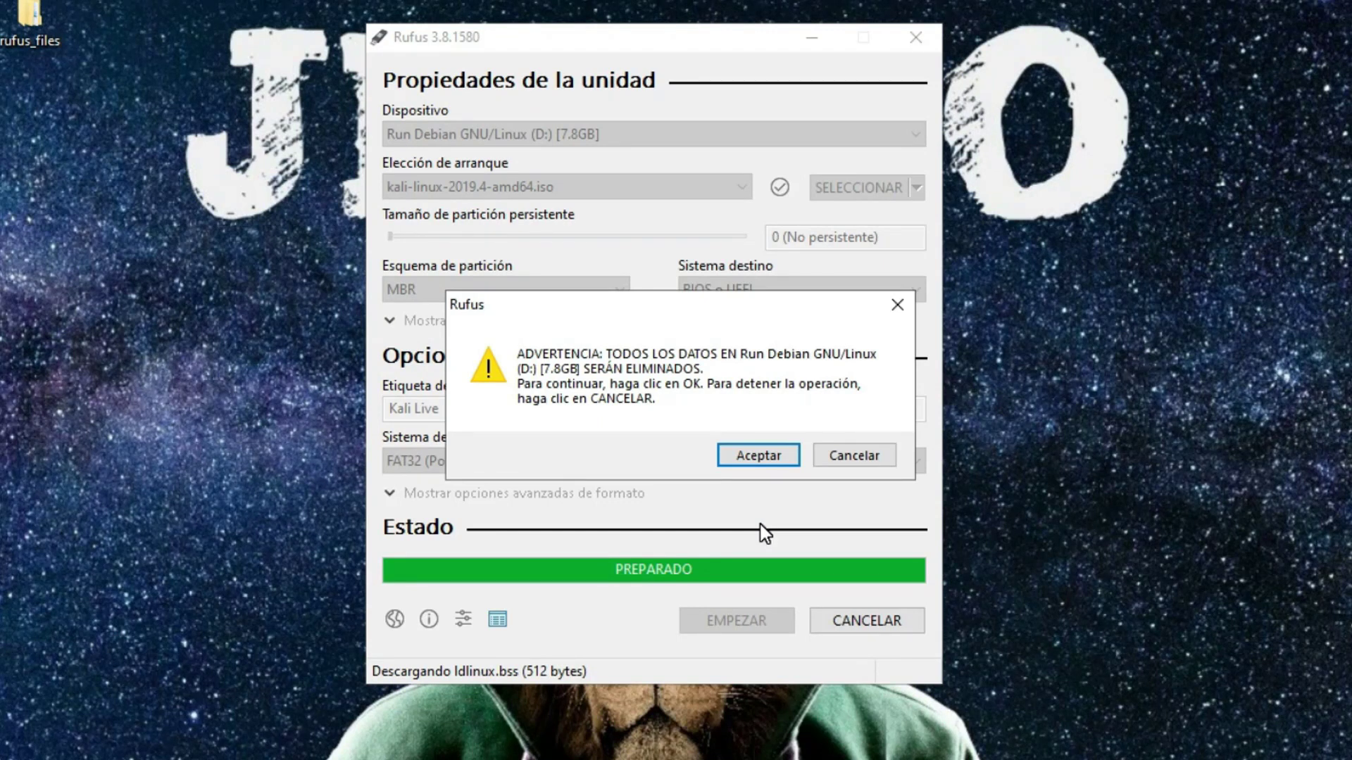
{"action": "left_click", "coordinate": [747, 458]}
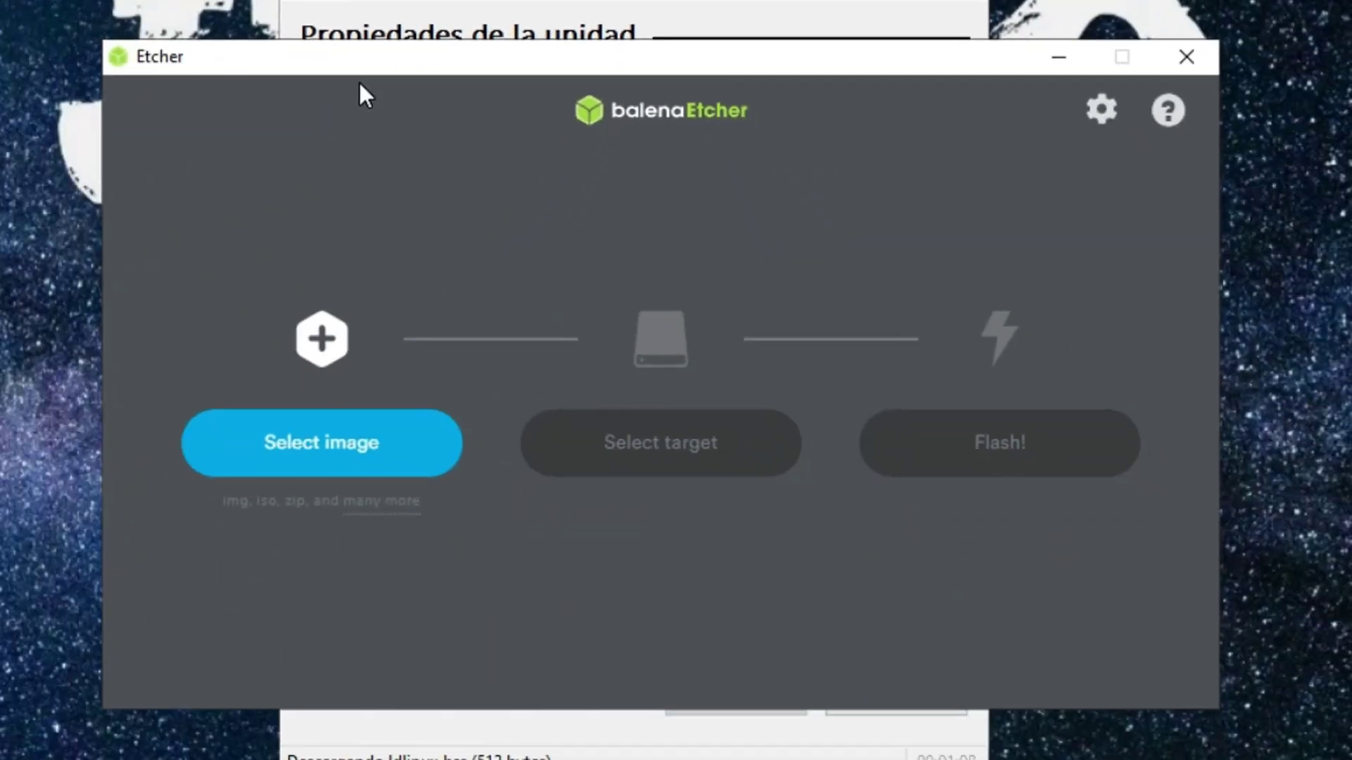
In balenaEtcher, load the kali-linux-2019.4-kde-amd64 image and set the Kingston DataTraveler 2.0 USB device as the target.
{"action": "left_click", "coordinate": [382, 451]}
{"action": "left_click", "coordinate": [427, 337]}
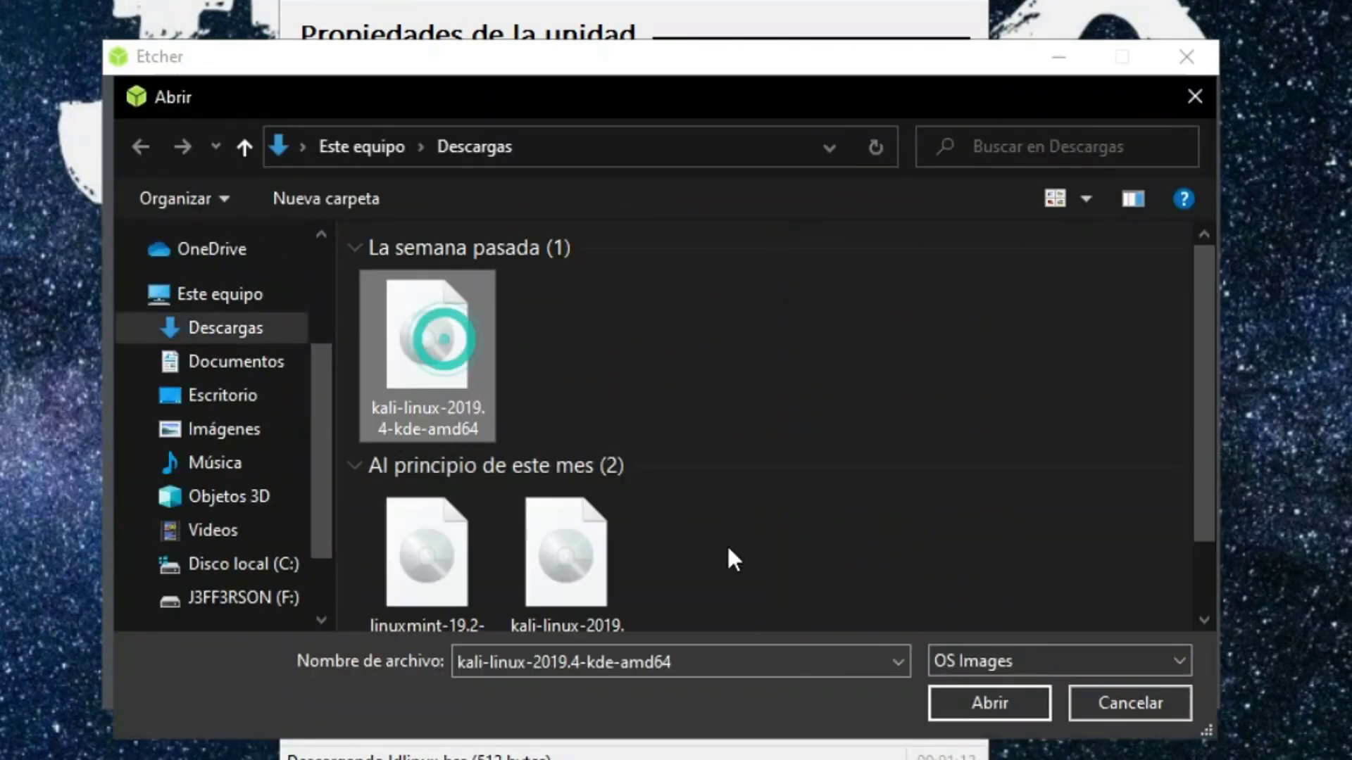
{"action": "left_click", "coordinate": [987, 701]}
{"action": "left_click", "coordinate": [656, 476]}
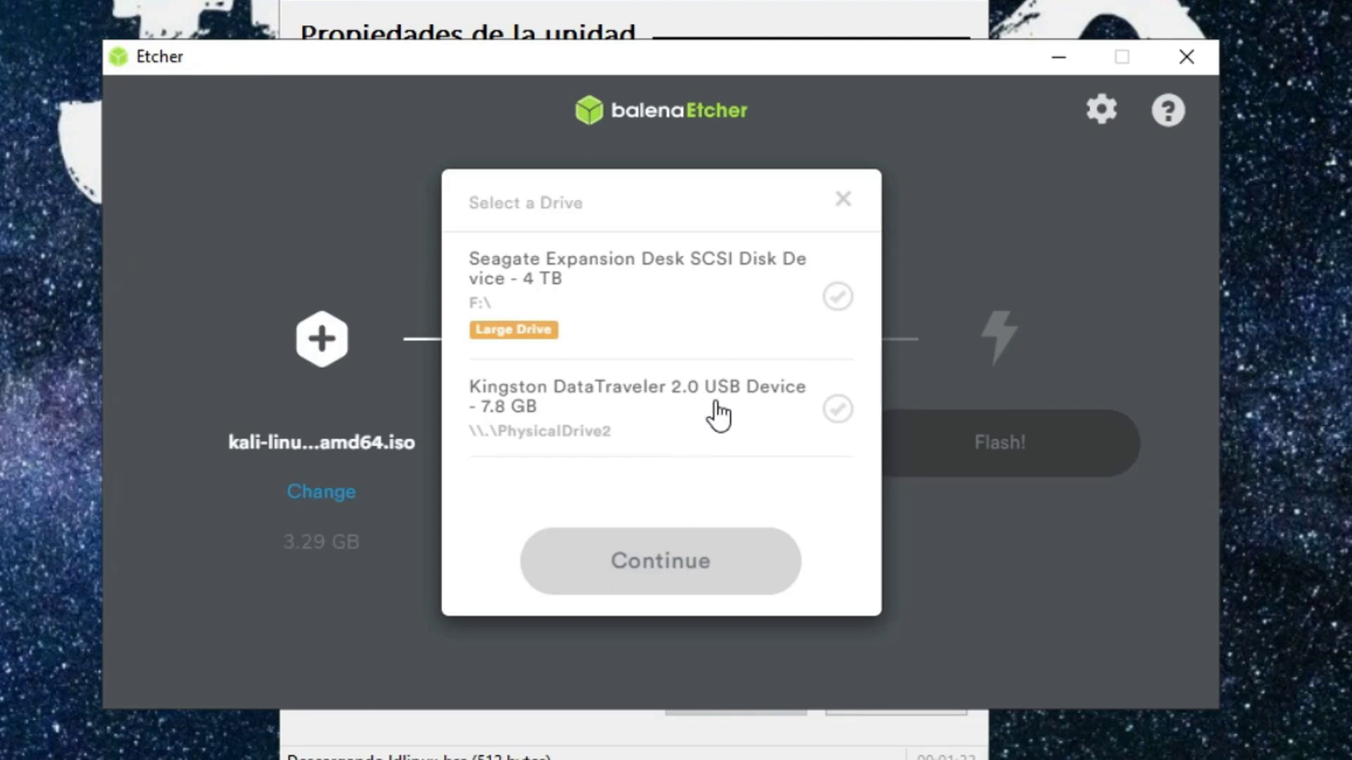
{"action": "left_click", "coordinate": [799, 411]}
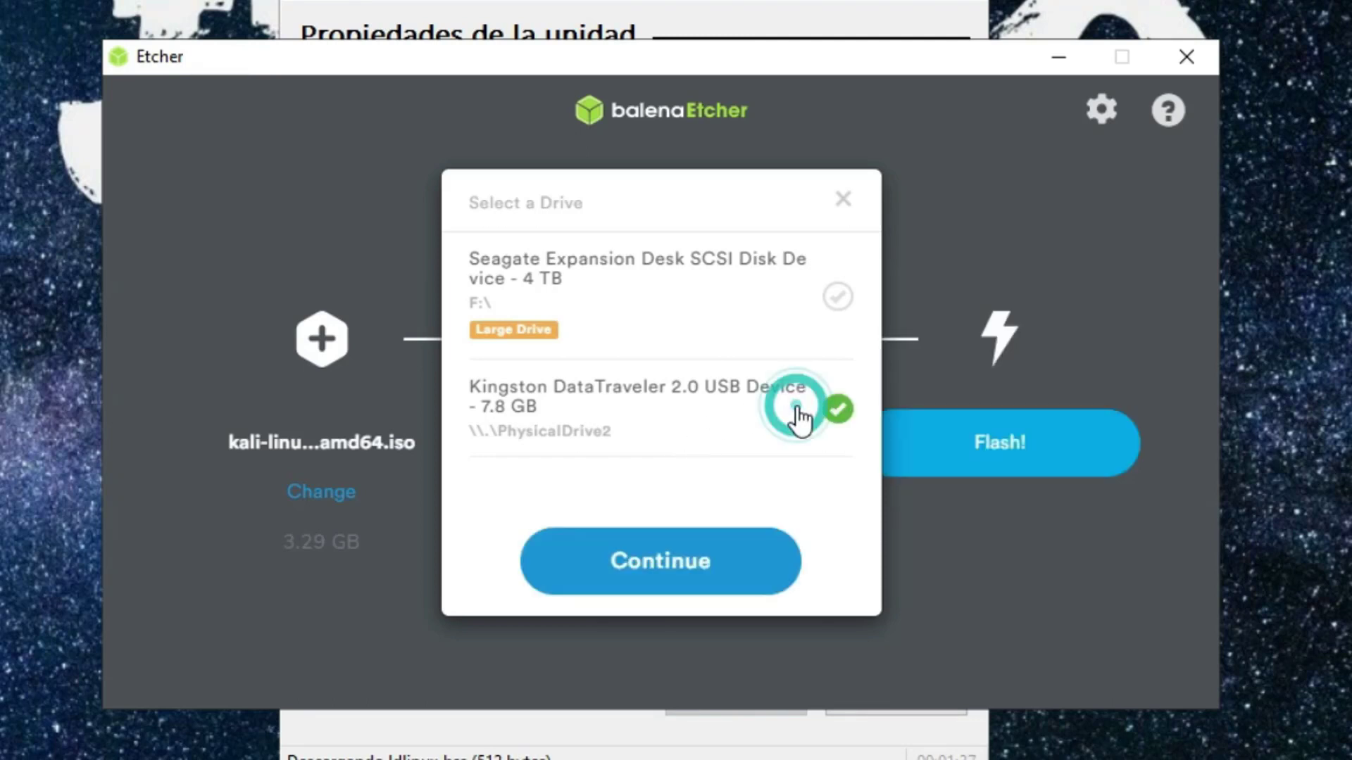
{"action": "left_click", "coordinate": [694, 590]}
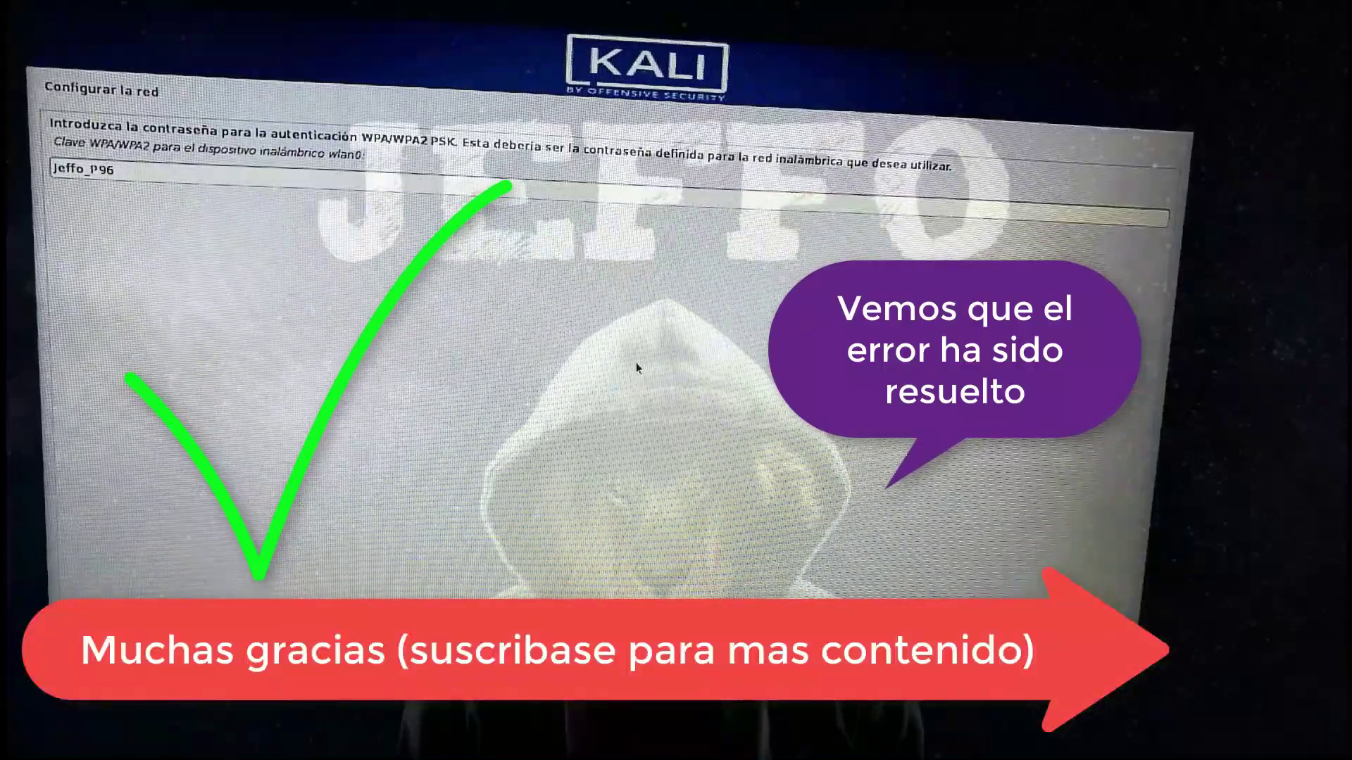
Submit the wireless network's WPA/WPA2 password for wlan0 in the Kali installer's network configuration.
{"action": "key", "text": "Return"}
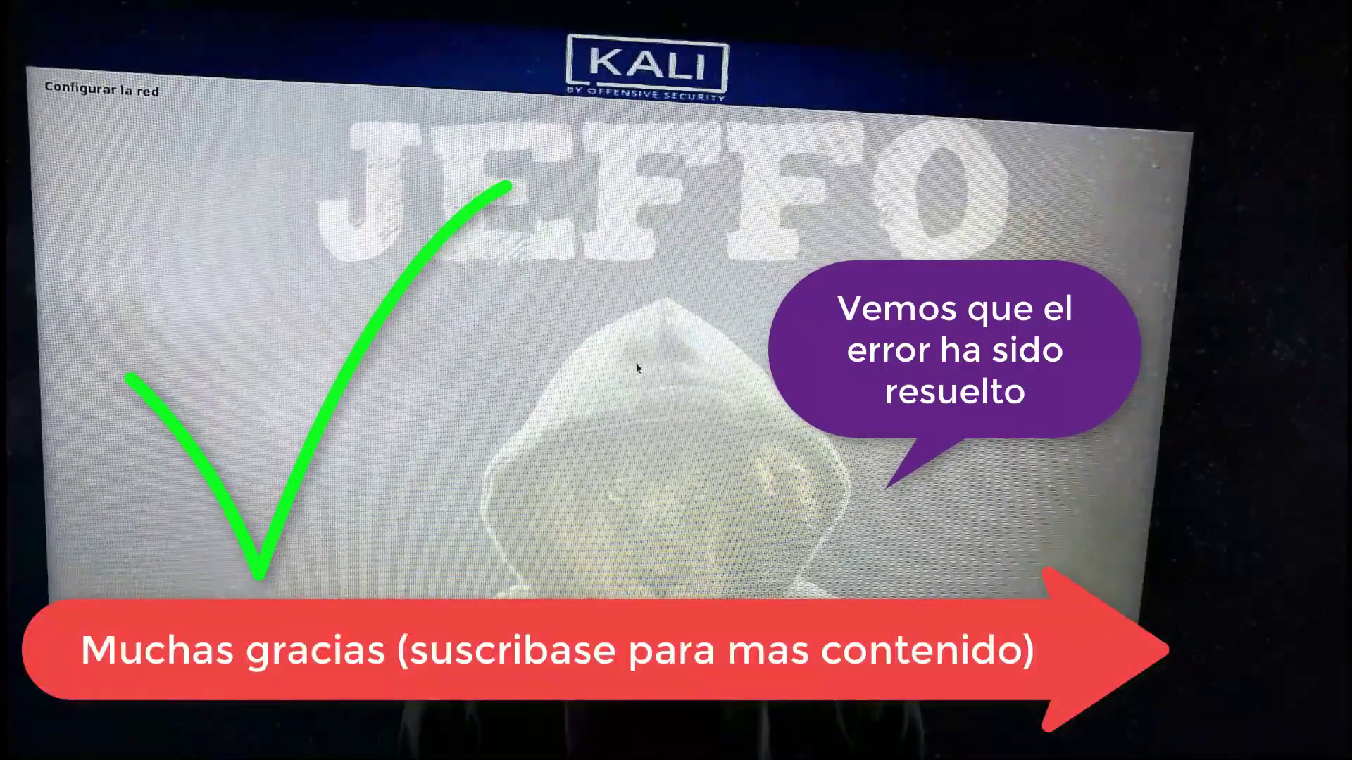